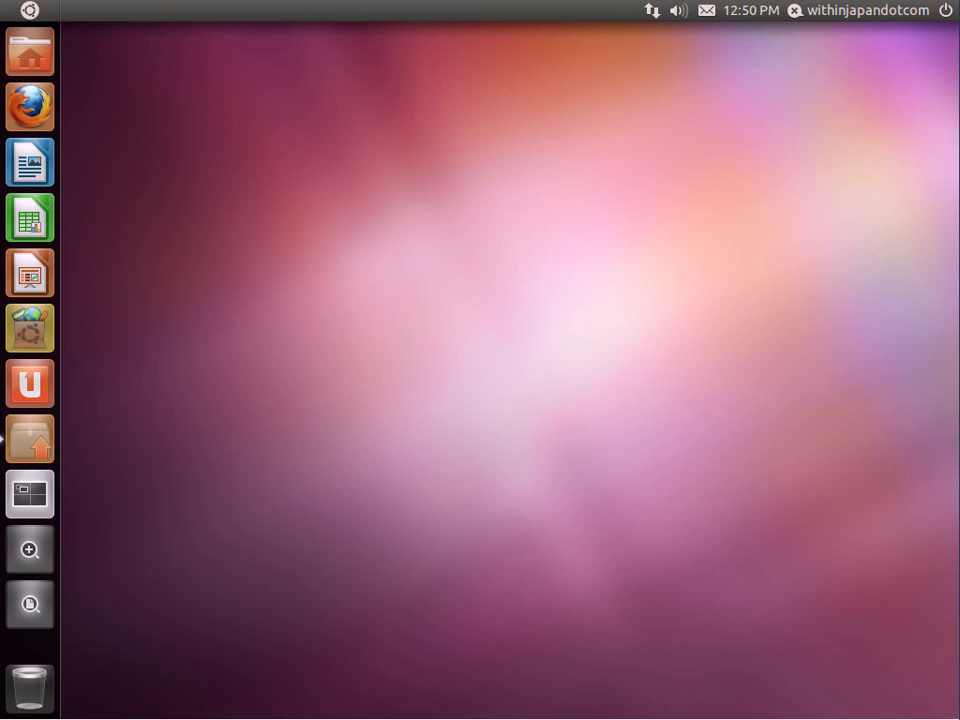
Open Keyboard Input Methods from System Settings and start the IBus daemon
click(946, 16)
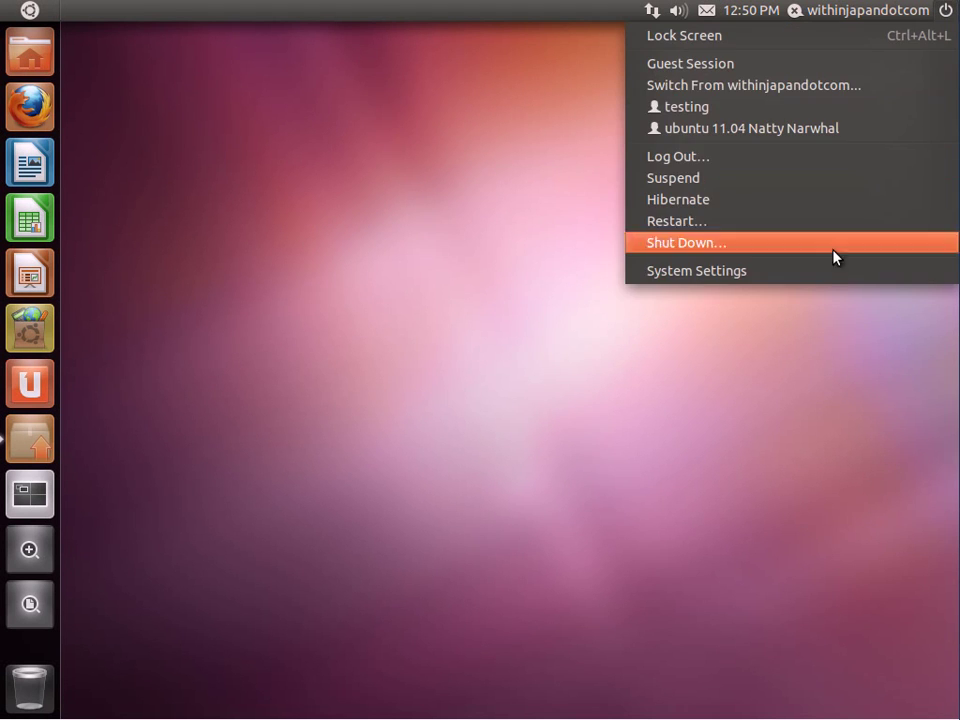
click(825, 274)
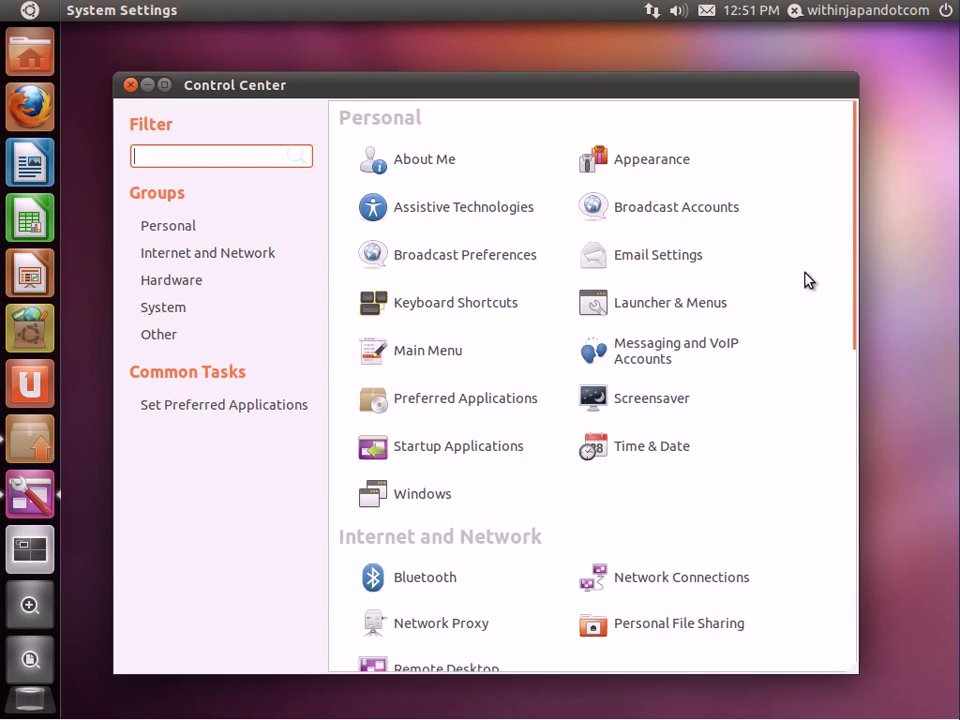
scroll(540, 600, down, 5)
scroll(537, 585, down, 6)
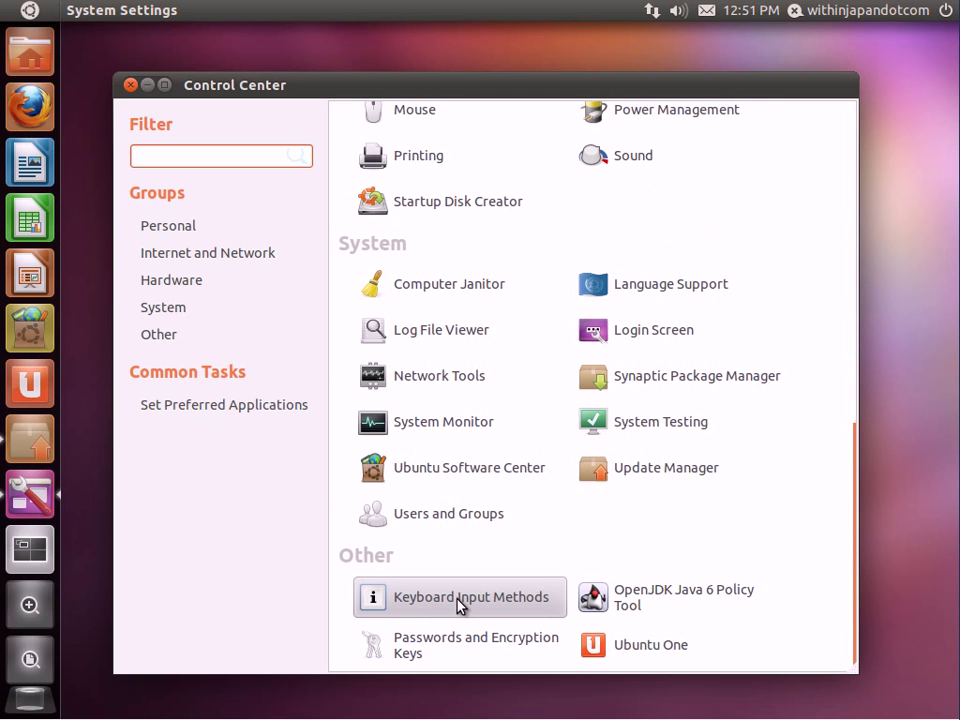
click(509, 606)
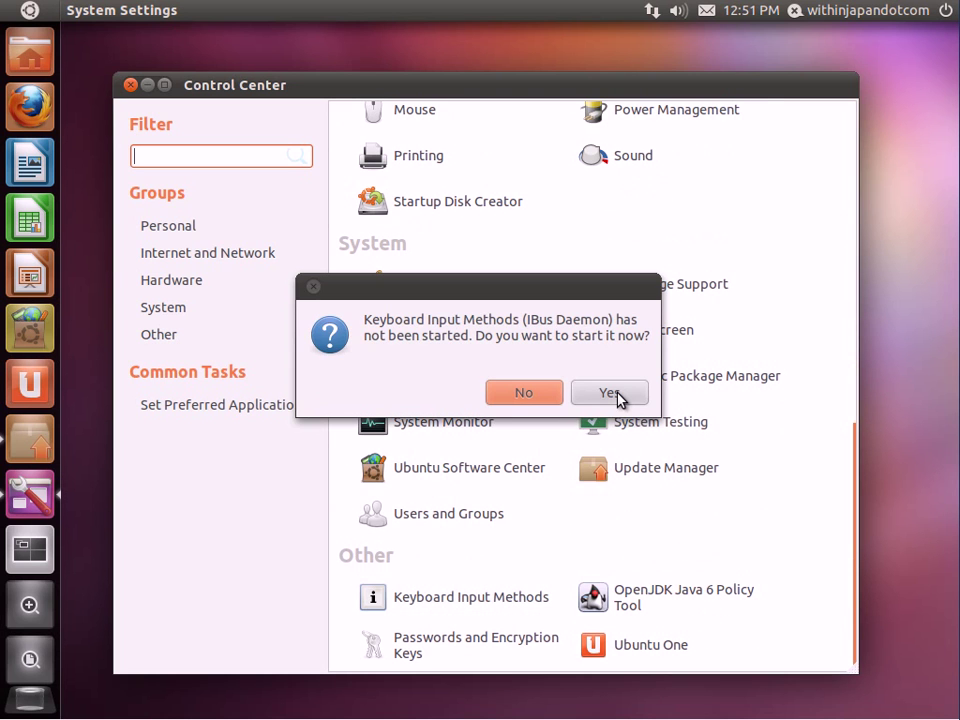
click(620, 393)
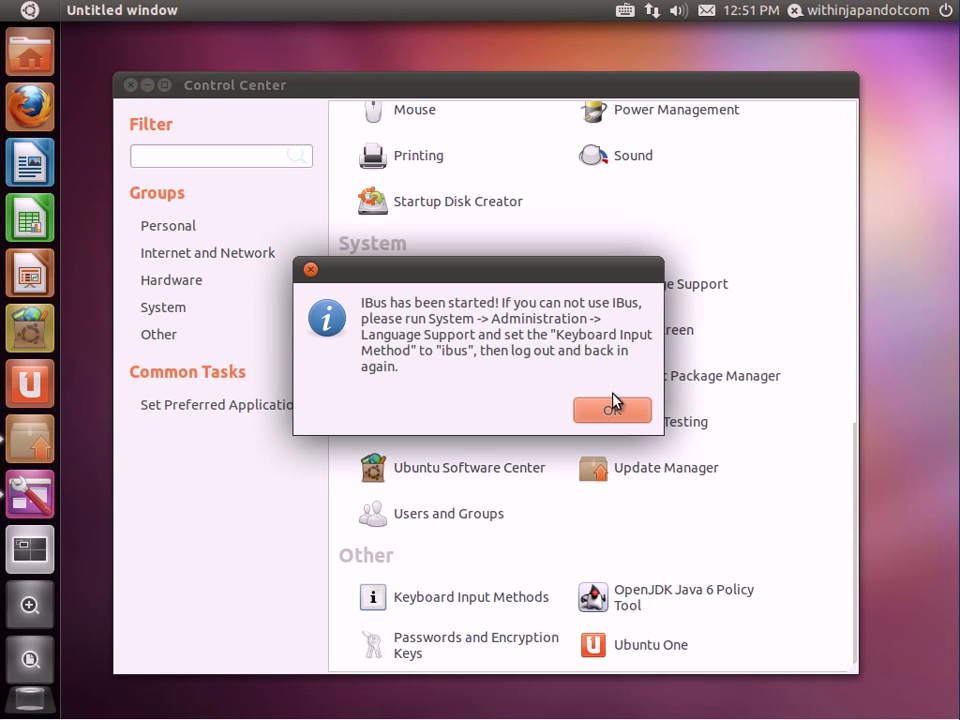
click(607, 411)
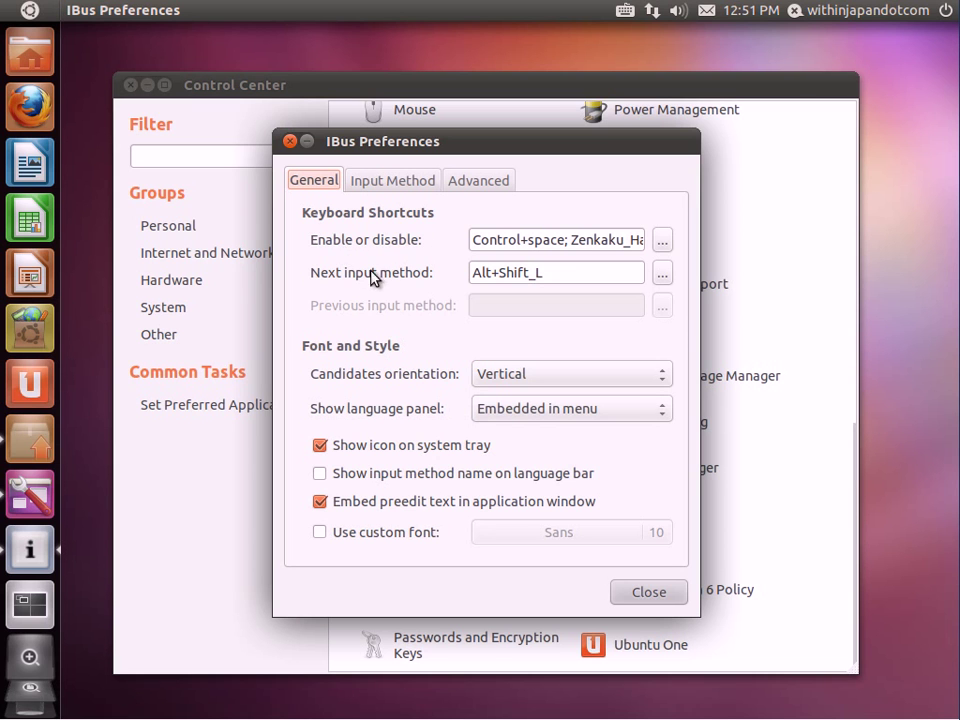
Delete the Alt+Shift_L shortcut for the next input method, clearing its key code and Alt modifier
click(661, 274)
click(433, 268)
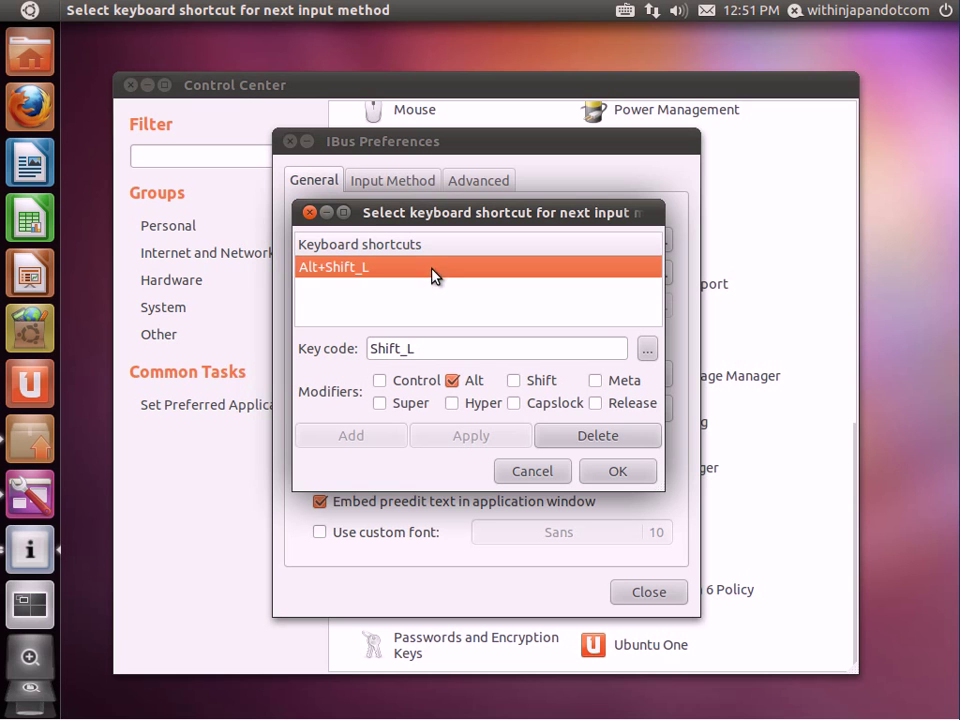
click(588, 436)
drag(440, 348, 317, 343)
key(BackSpace)
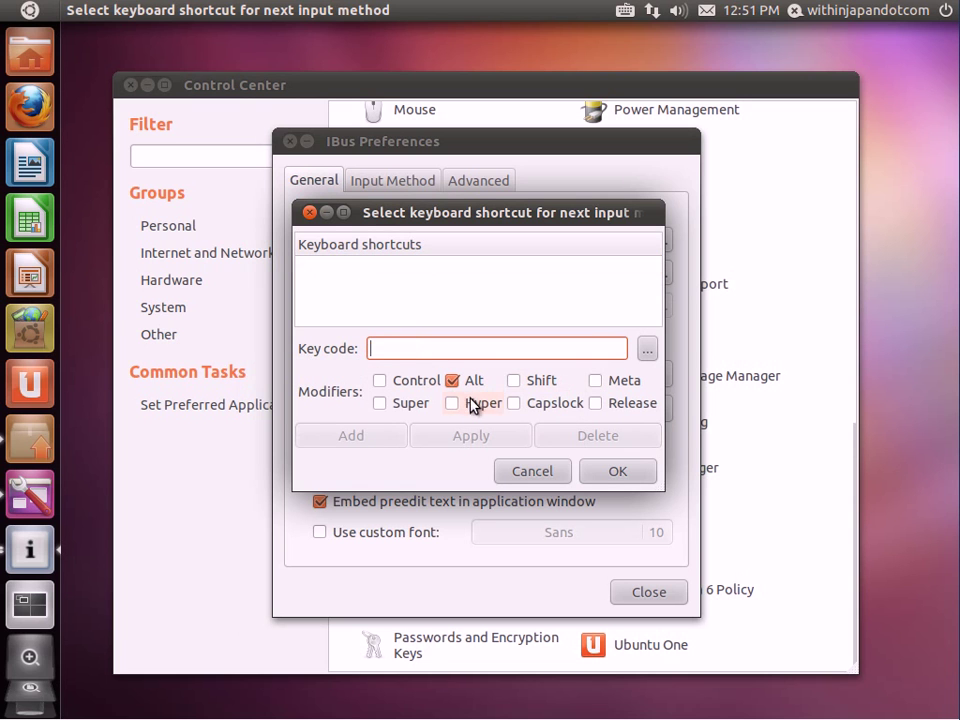
click(452, 380)
click(612, 471)
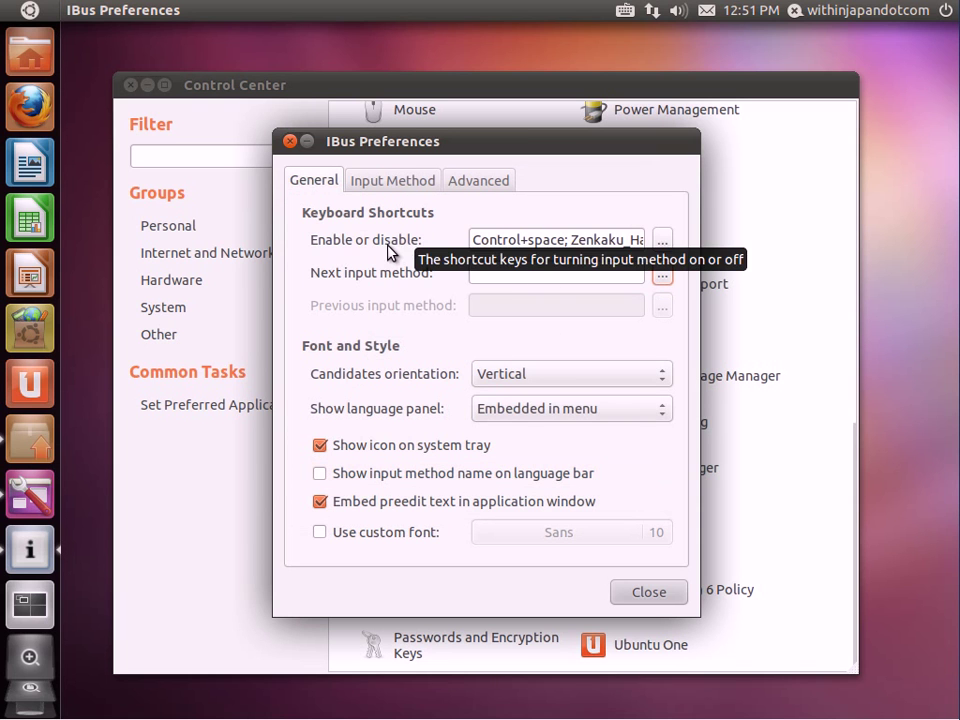
Delete every shortcut for enabling or disabling the input method, from Control+space through Alt+Release+Alt_R
click(662, 241)
click(474, 270)
click(585, 433)
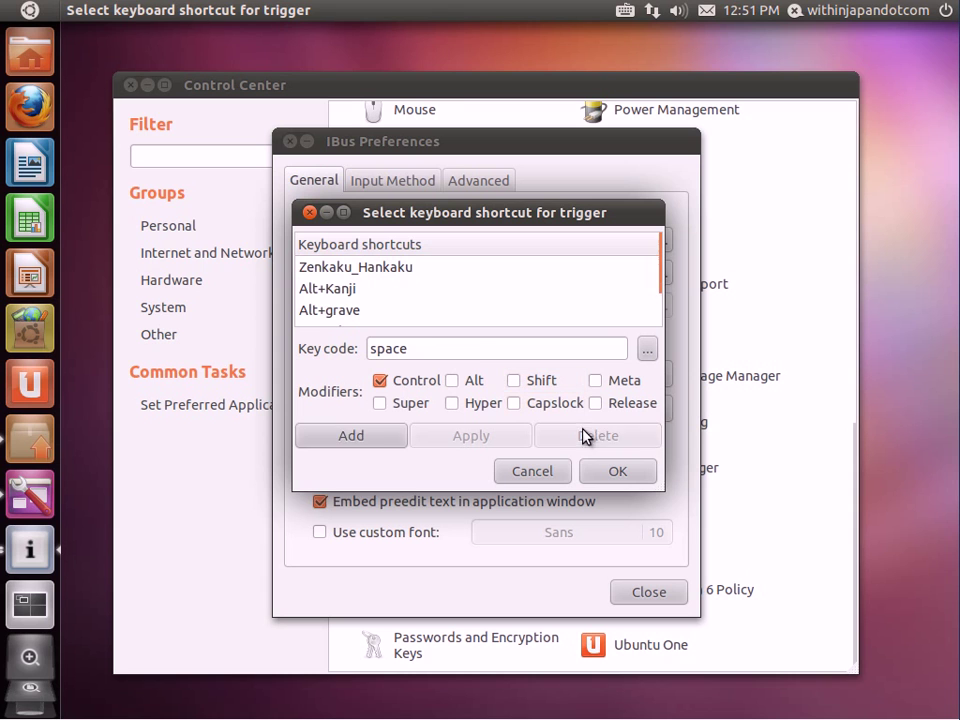
click(505, 267)
click(590, 435)
click(490, 267)
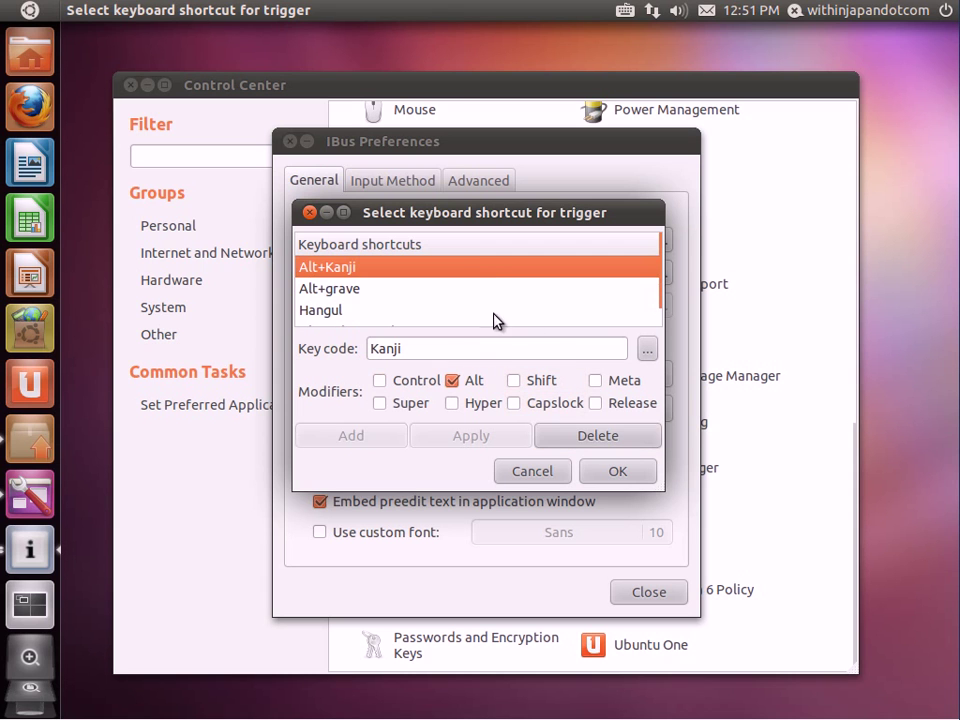
click(574, 434)
click(484, 267)
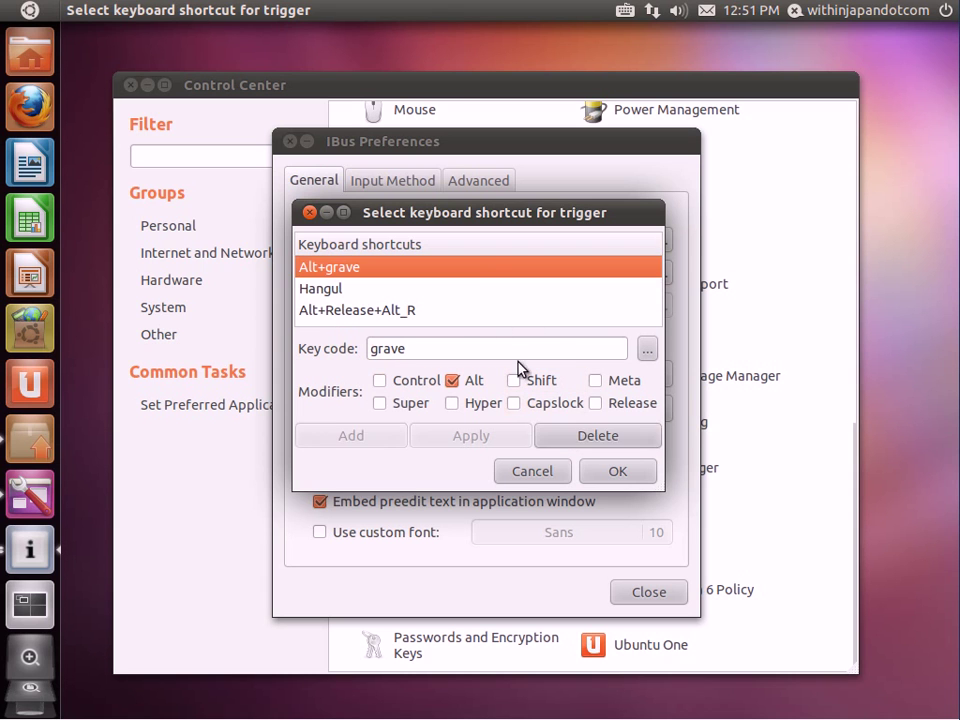
click(577, 437)
click(454, 268)
click(587, 436)
click(495, 267)
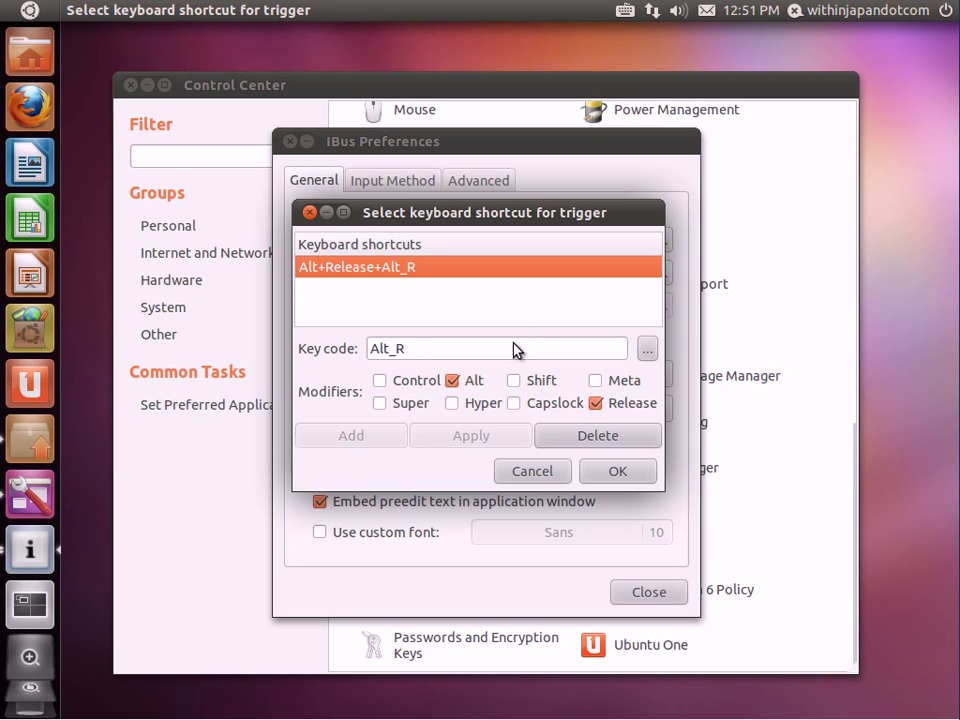
click(570, 437)
Clear the leftover Alt_R key code and the Alt and Release modifiers, and accept the empty trigger shortcut list
drag(456, 350, 343, 372)
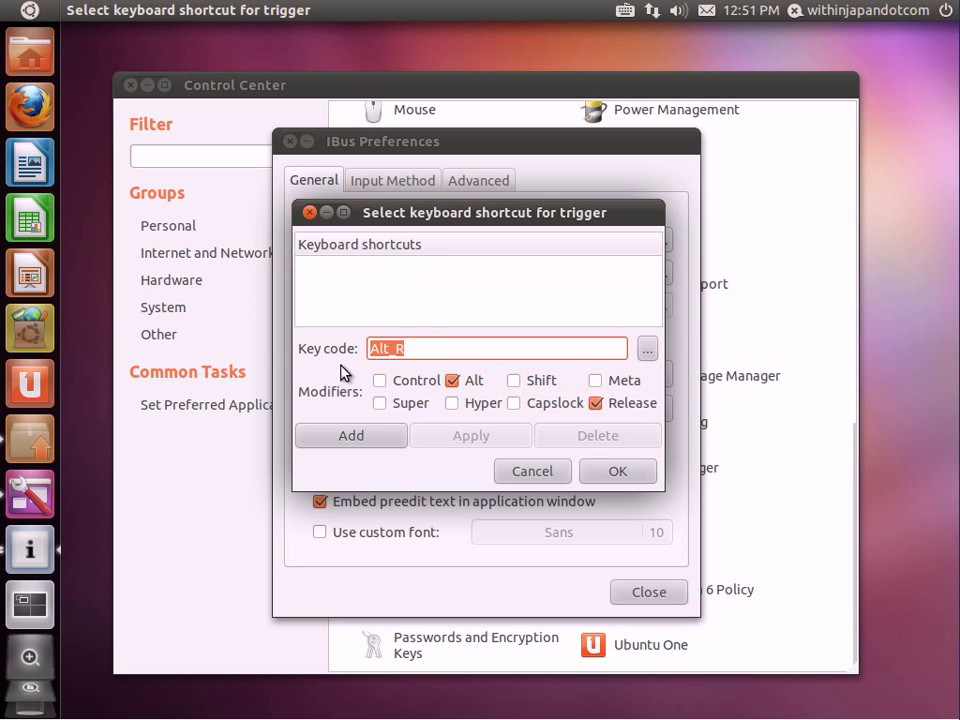
key(BackSpace)
click(453, 381)
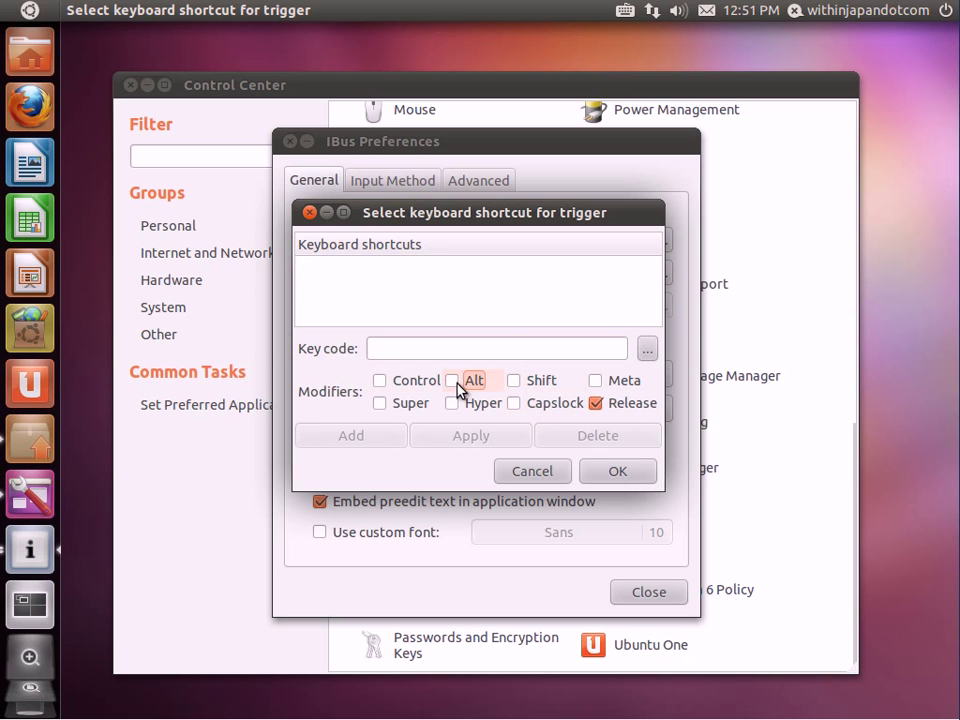
click(596, 405)
click(617, 469)
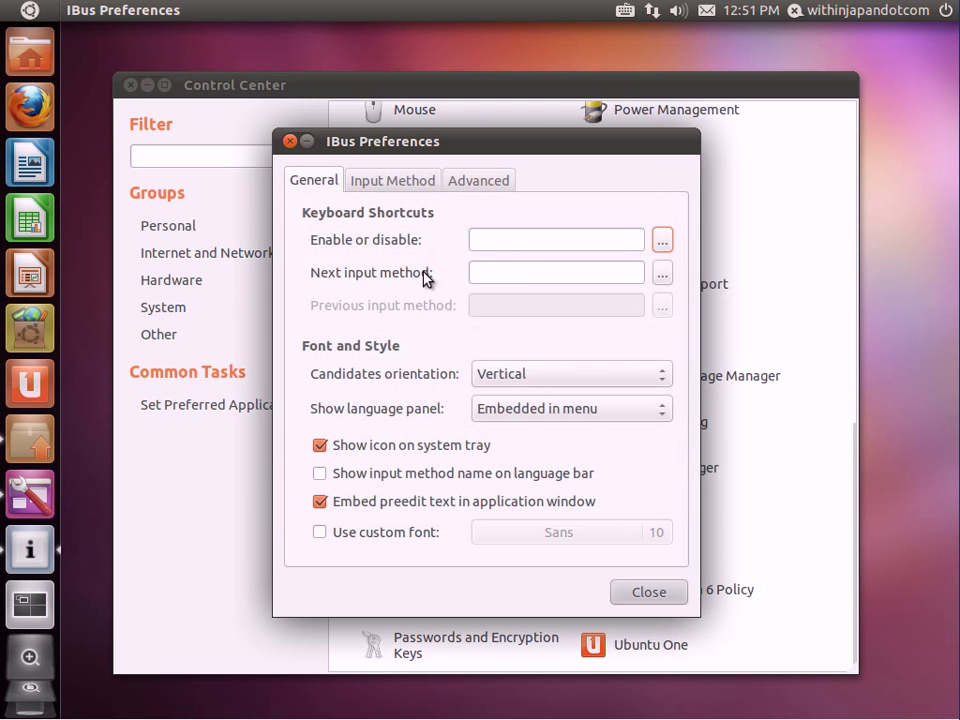
Add Control+Shift+Z as the shortcut for enabling or disabling the input method
click(661, 241)
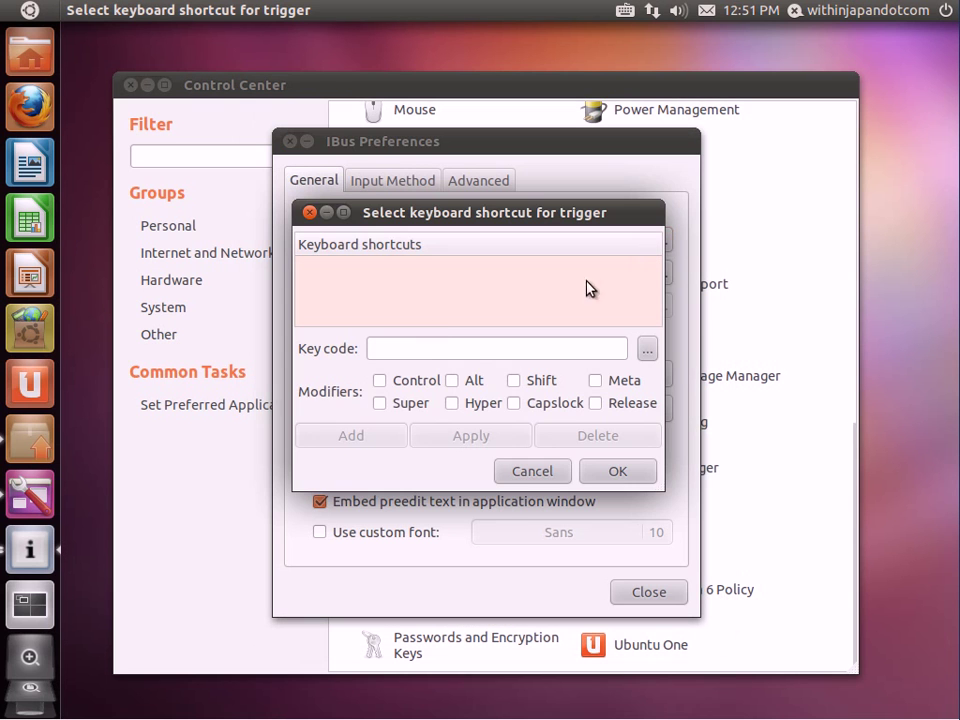
click(380, 389)
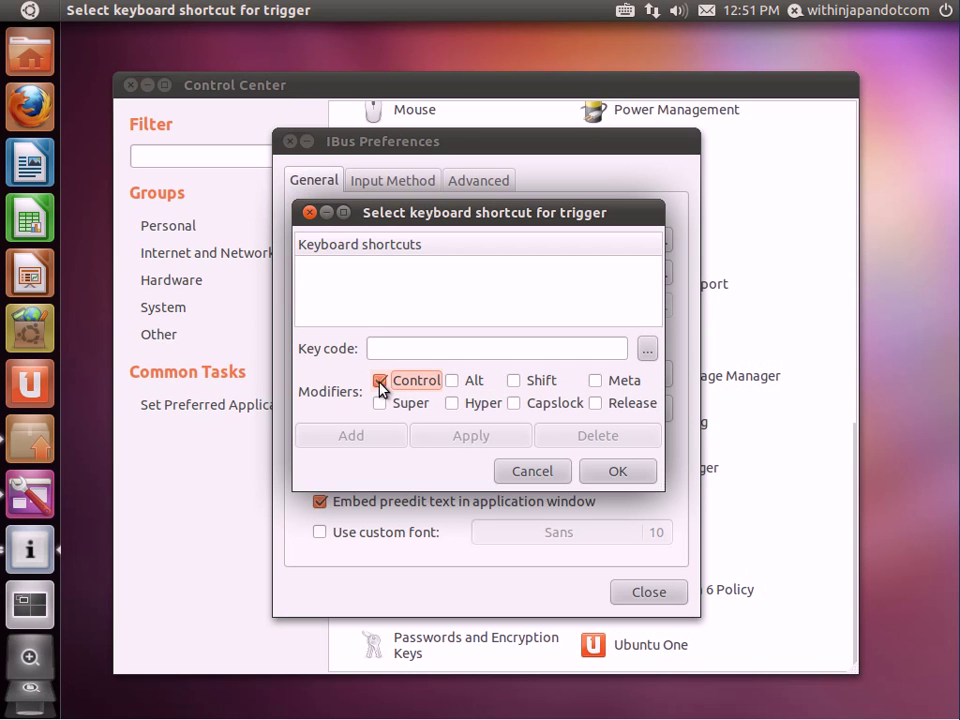
click(514, 382)
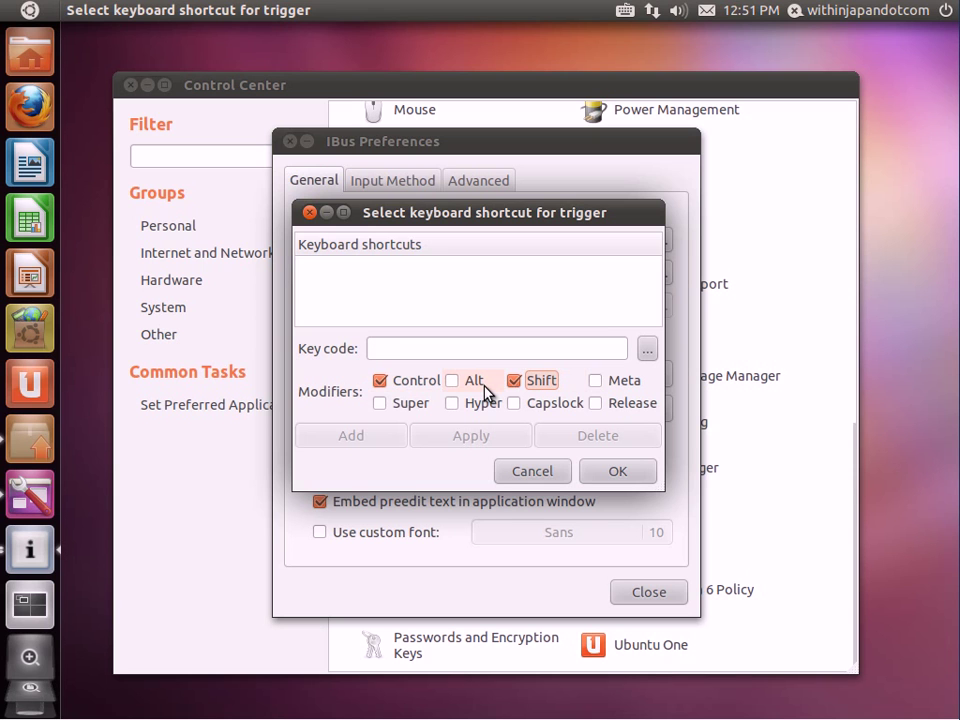
click(647, 350)
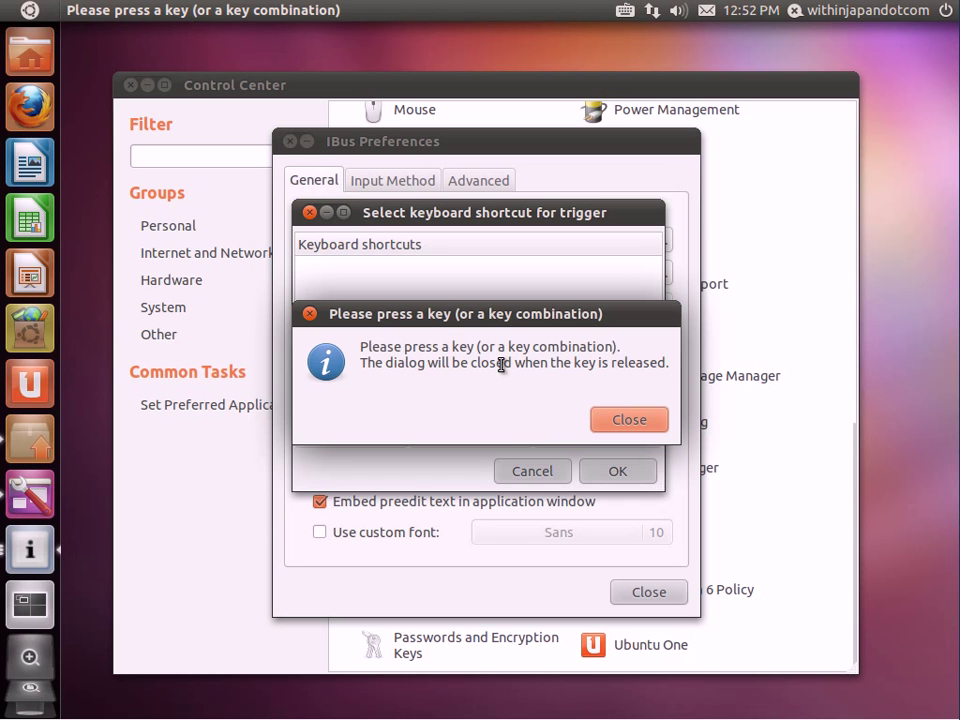
key(ctrl+shift+z)
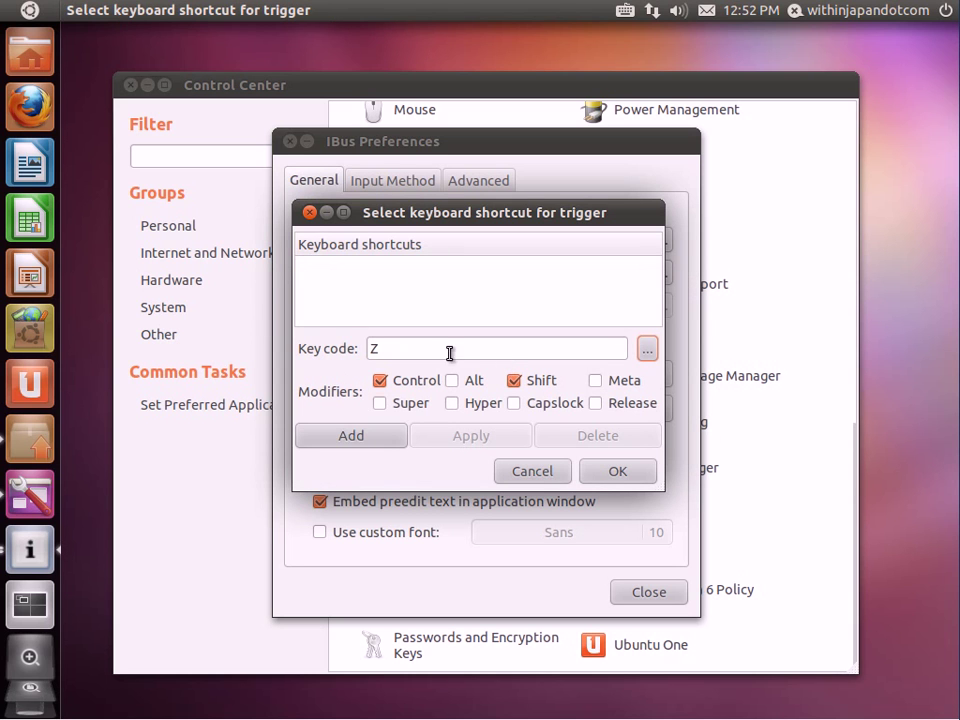
click(388, 440)
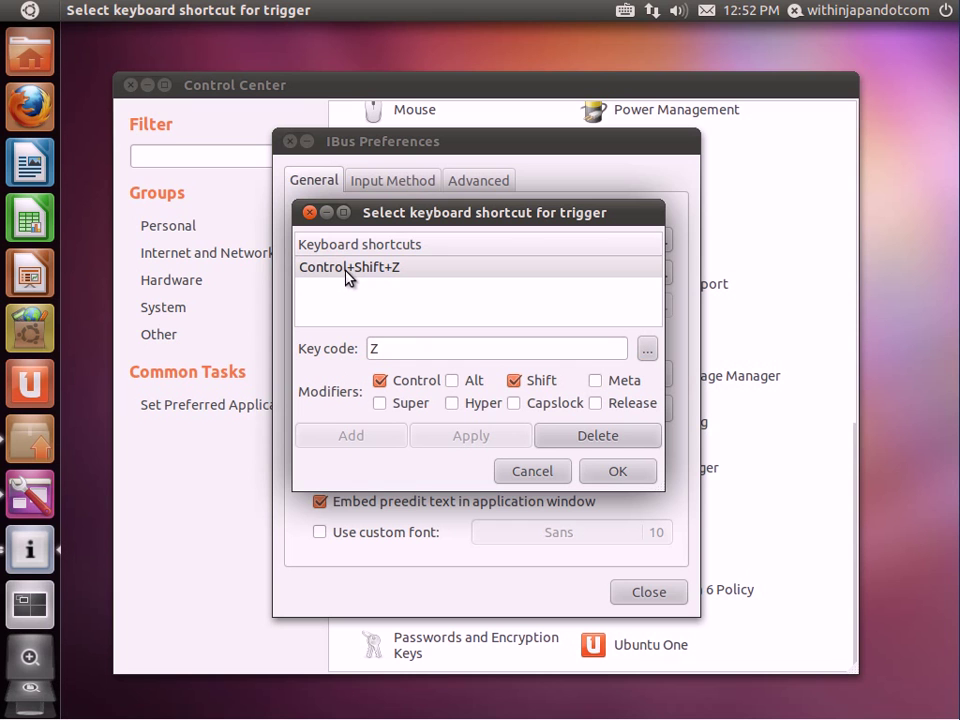
click(617, 474)
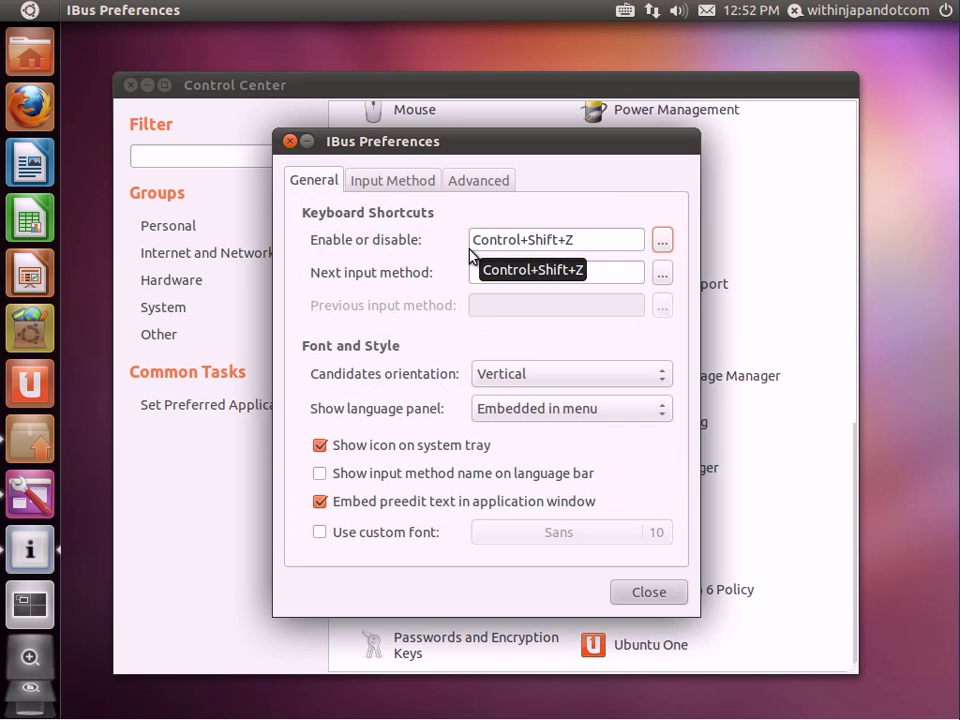
Enable showing the input method name on the language bar and add the Japanese Anthy input method, then close IBus Preferences
click(319, 475)
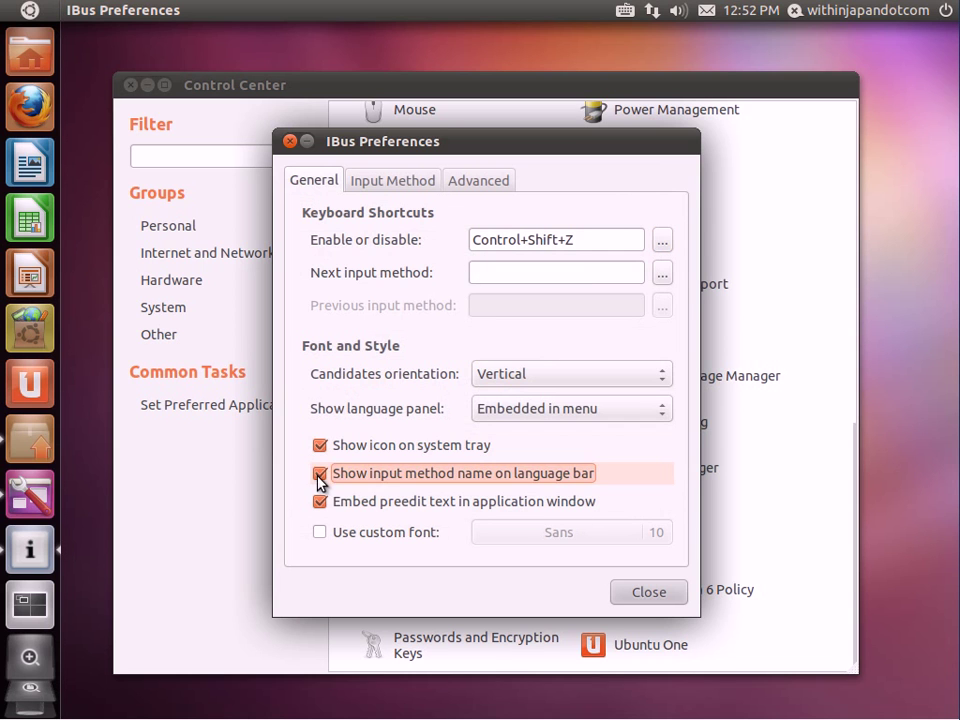
click(403, 189)
click(542, 221)
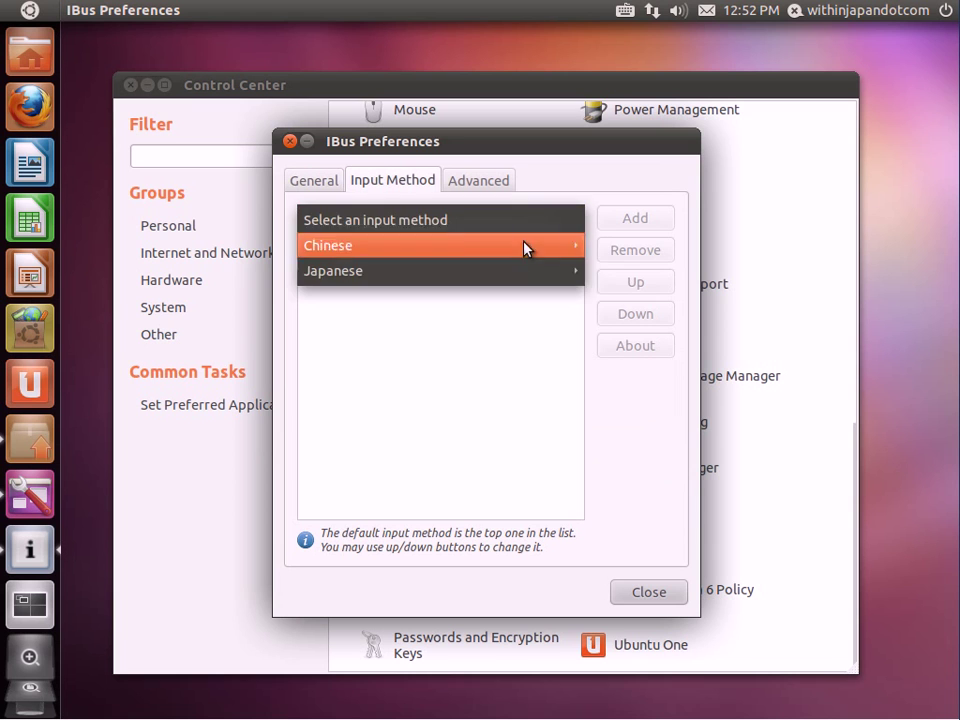
mouse_move(510, 279)
click(644, 280)
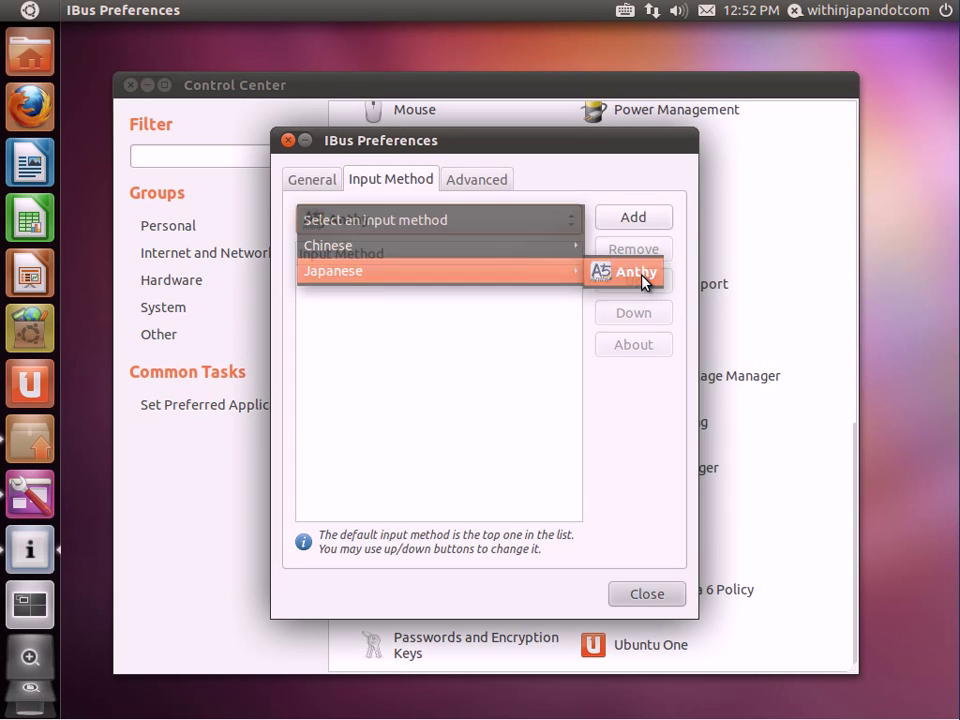
click(634, 222)
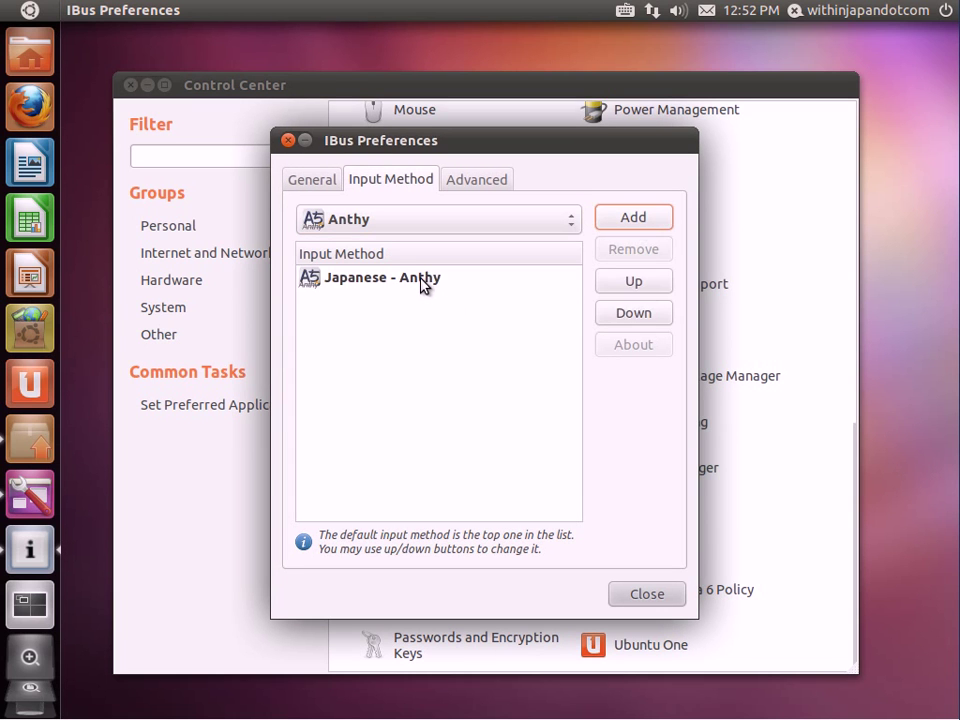
click(422, 284)
click(645, 595)
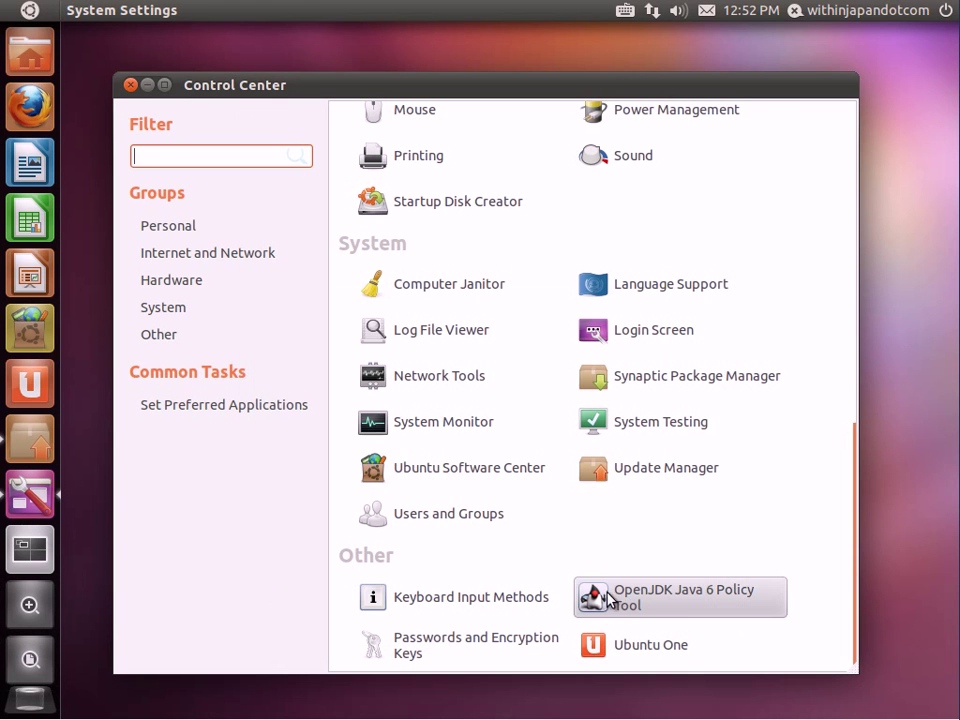
Open Language Support and check the Japanese entry and its components among the installed languages, without applying changes
click(658, 288)
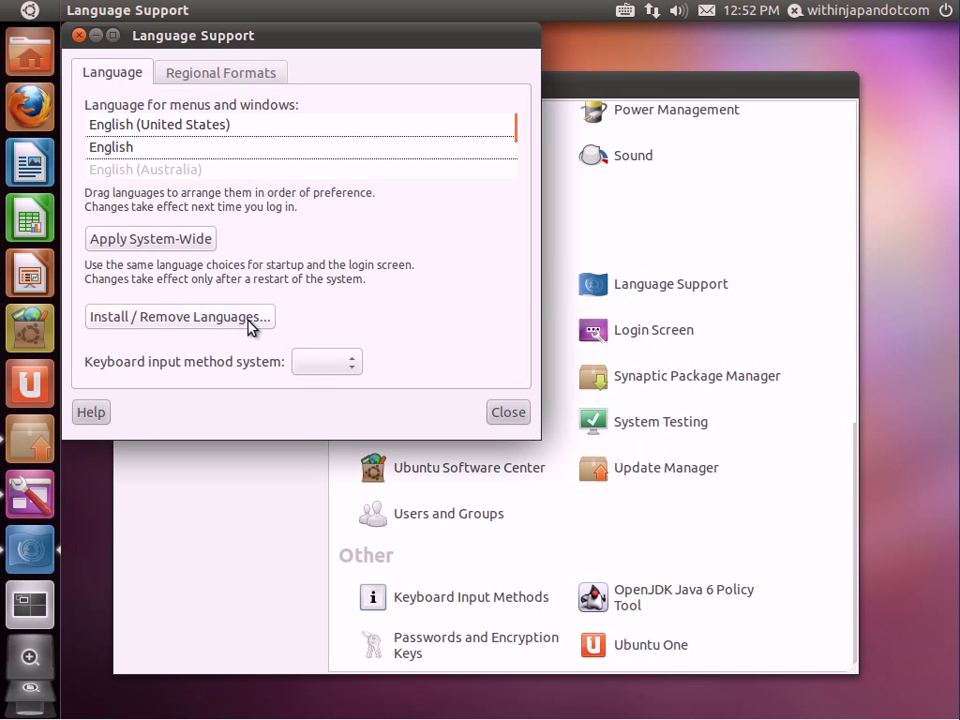
click(237, 326)
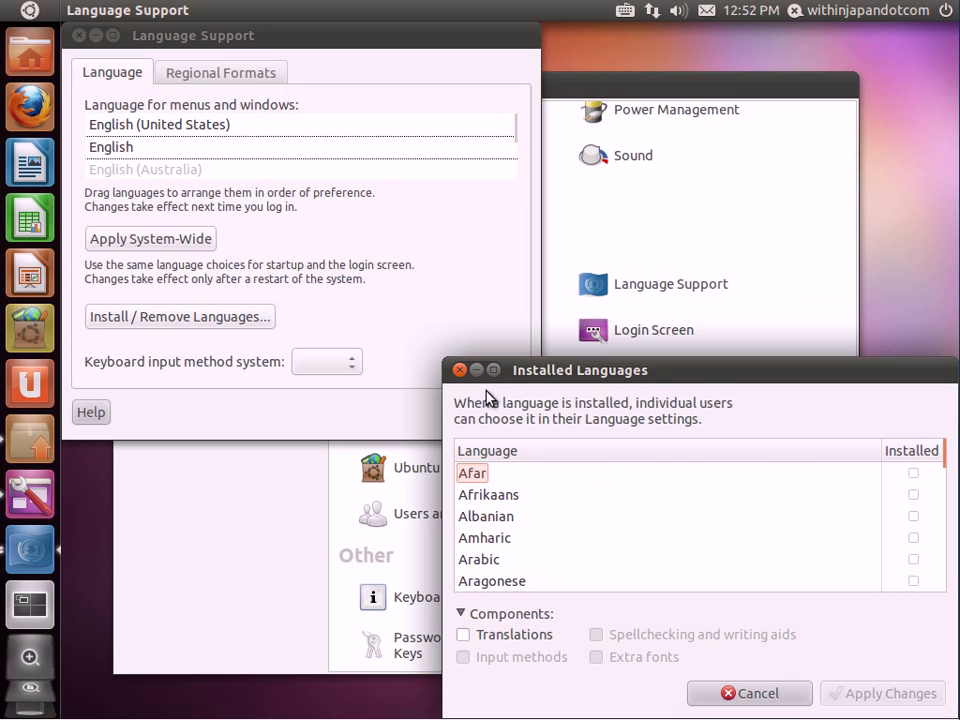
text(japanese)
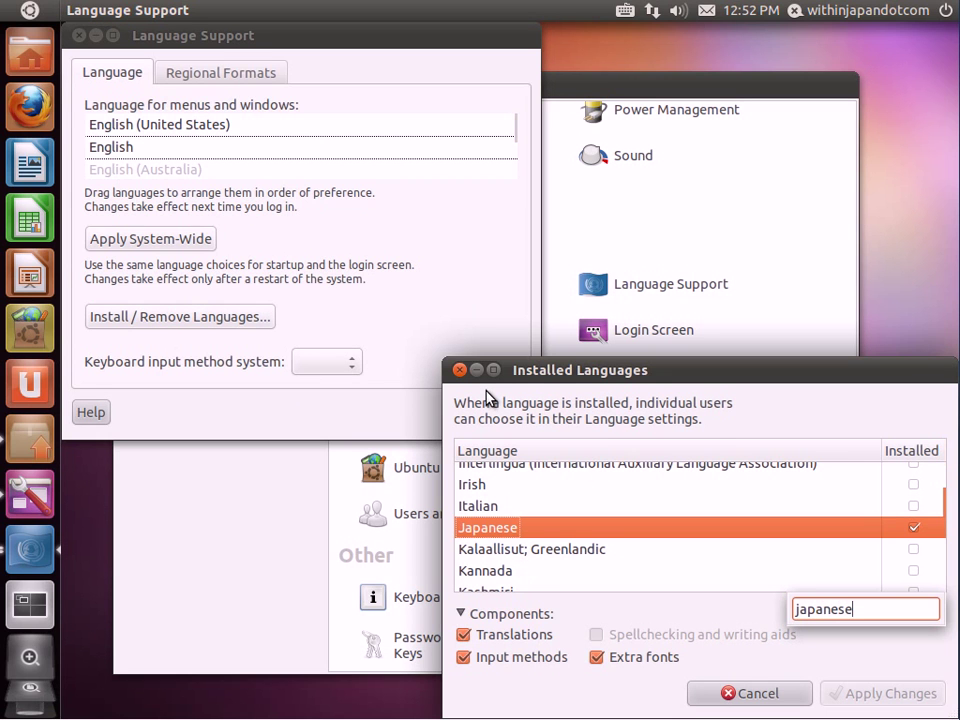
click(913, 527)
click(914, 528)
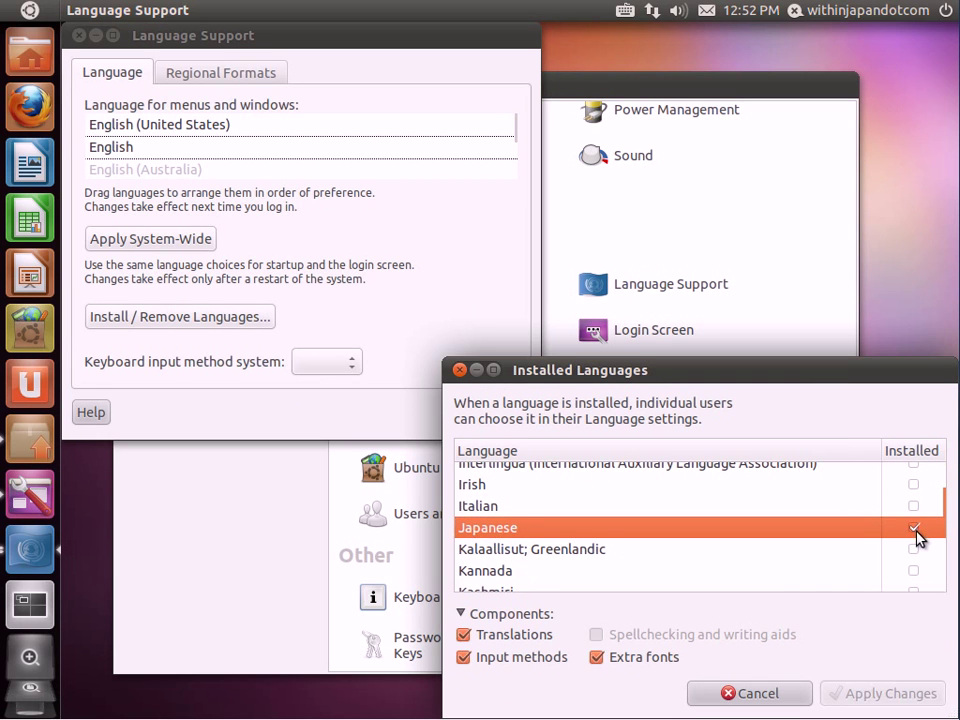
click(772, 700)
Set the keyboard input method system to ibus and close Language Support
click(355, 365)
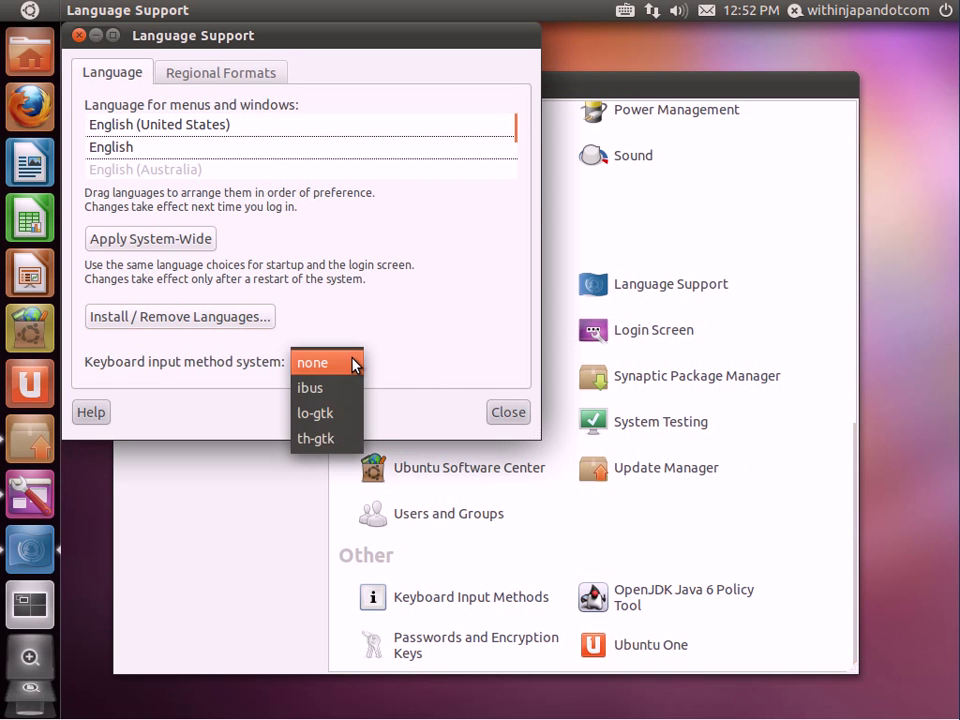
click(347, 389)
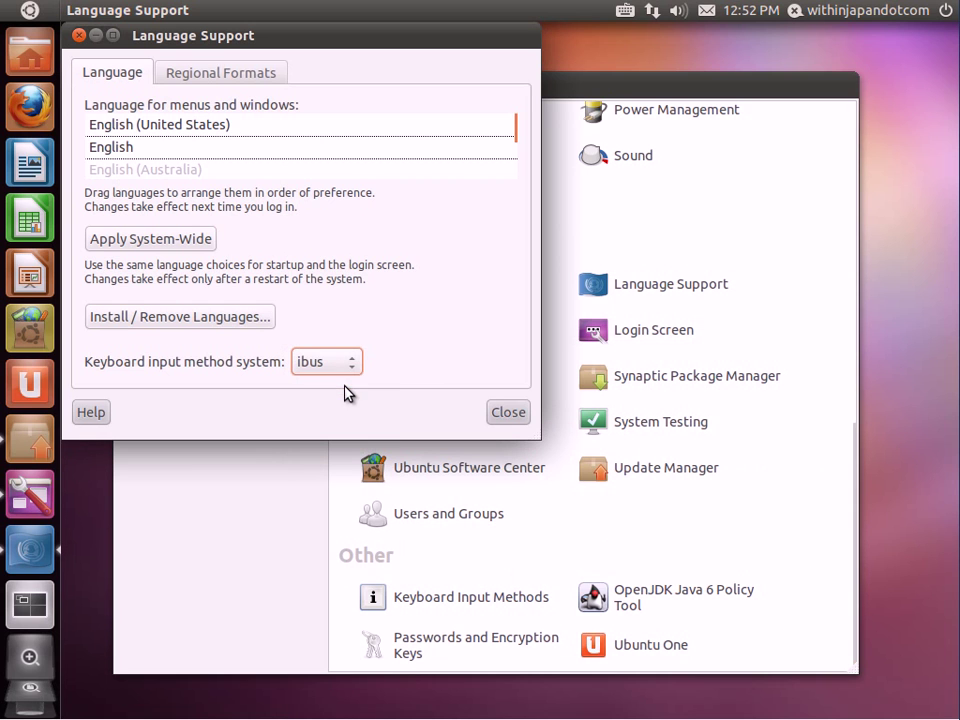
click(512, 418)
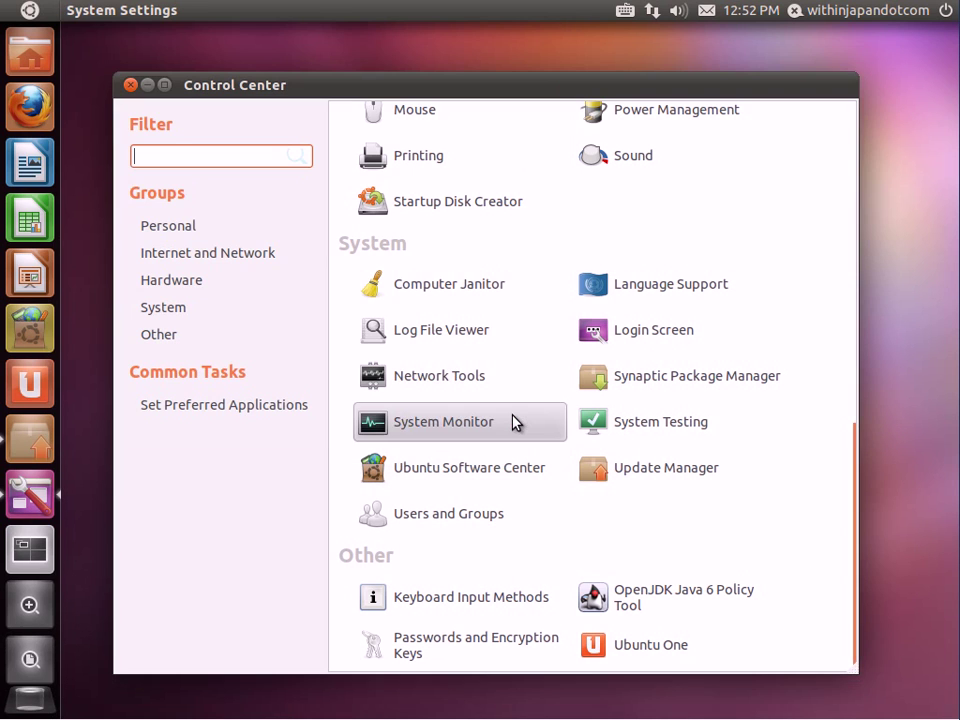
Close the Control Center and check the input methods offered by the keyboard indicator without changing the selection
click(133, 87)
click(629, 12)
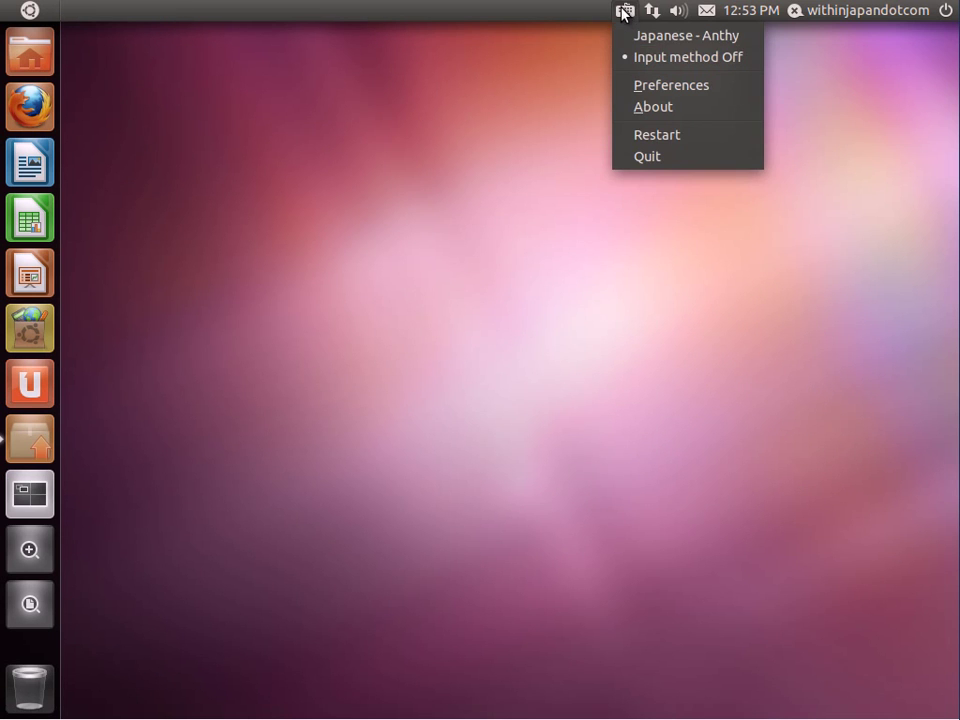
click(623, 13)
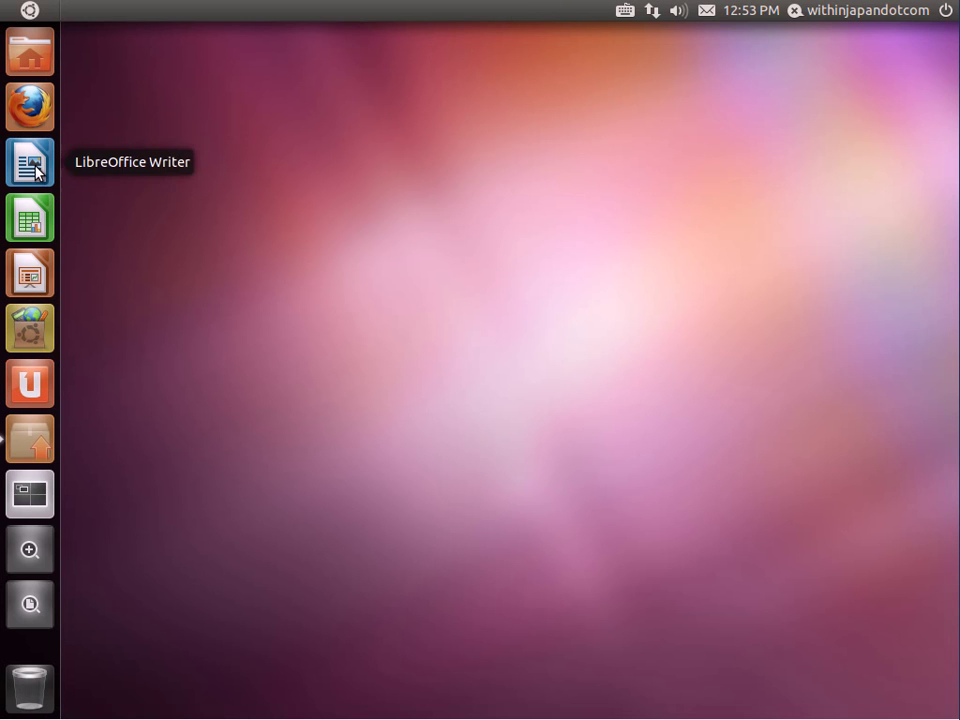
Open LibreOffice Writer and enter "hahahahahahaha" in Latin letters as the first line of the blank document
click(37, 172)
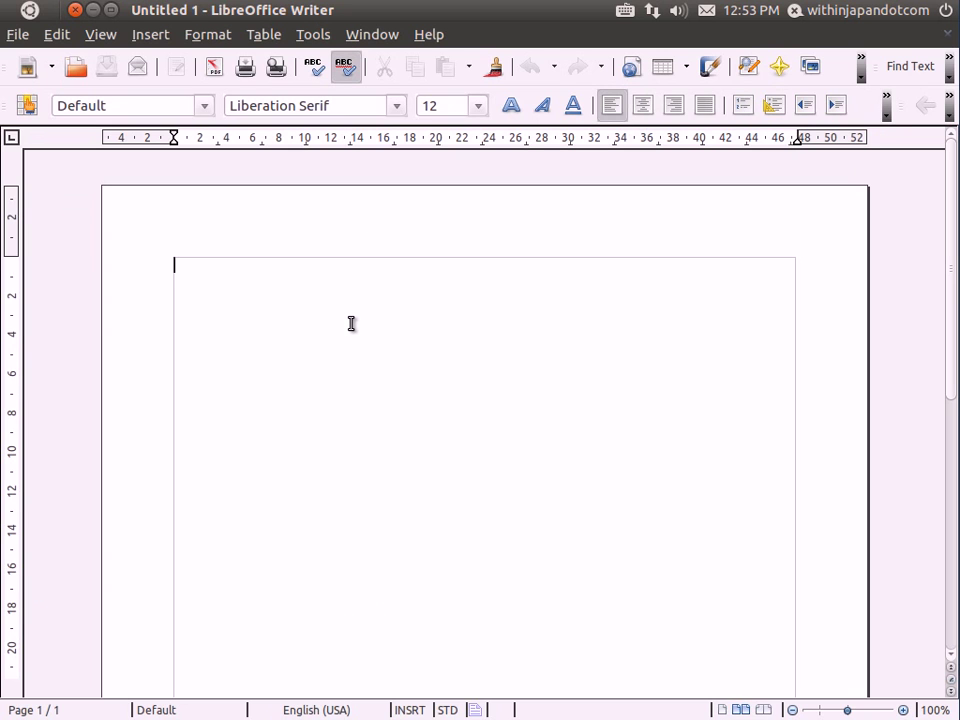
text(hahahahahahaha)
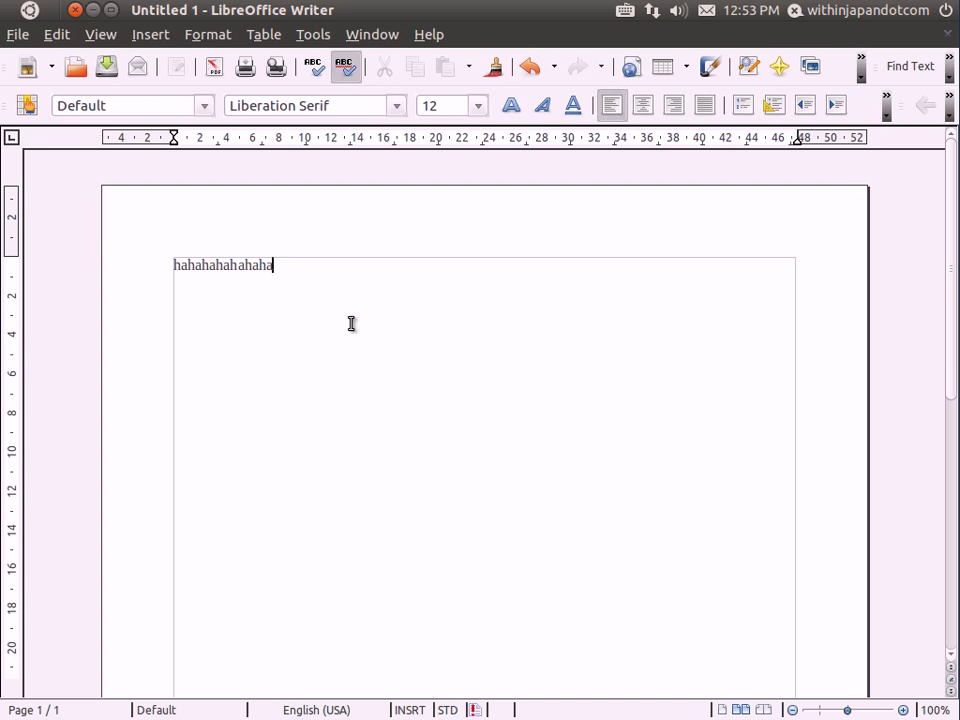
key(Return)
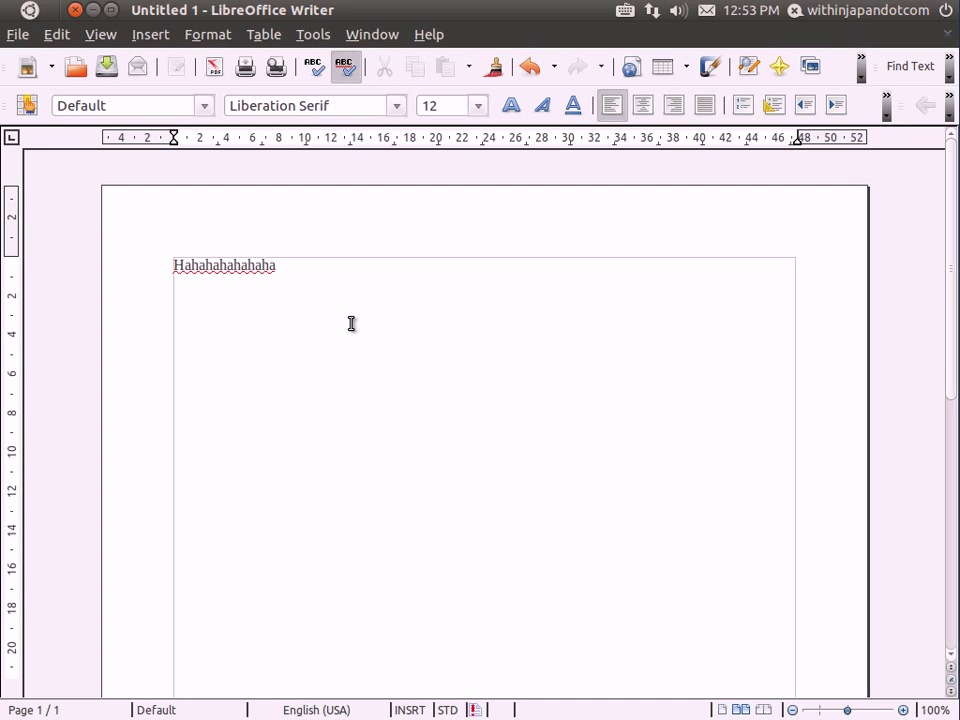
Switch on Japanese input and enter the hiragana lines ははあははは and はははははは below the Latin text
key(ctrl+space)
text(hahaahahaha)
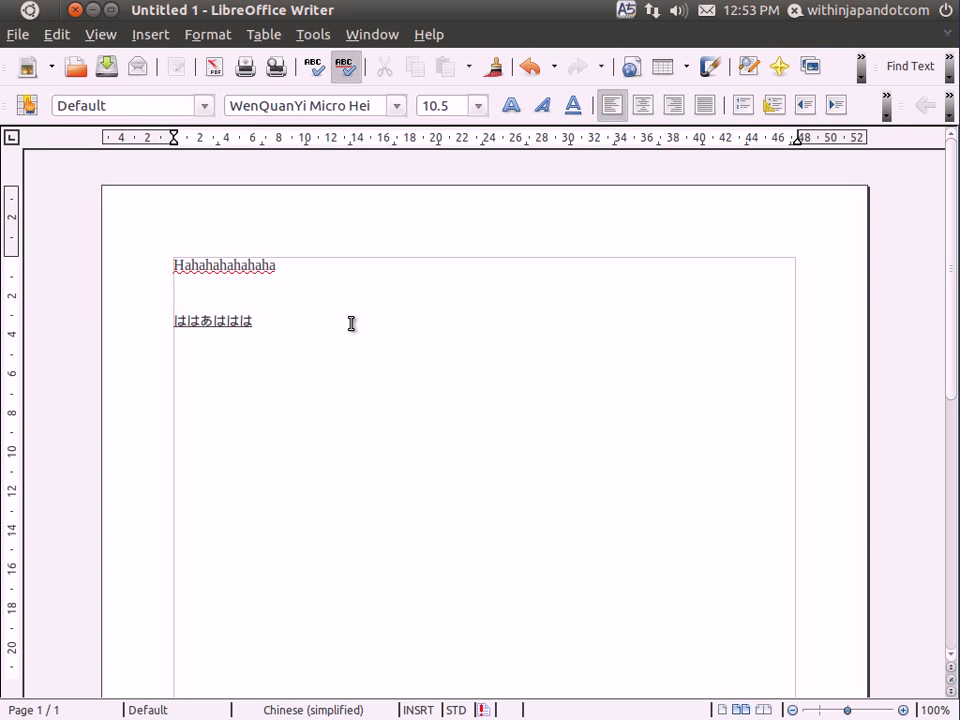
key(Return)
key(Return)
key(Return)
text(h)
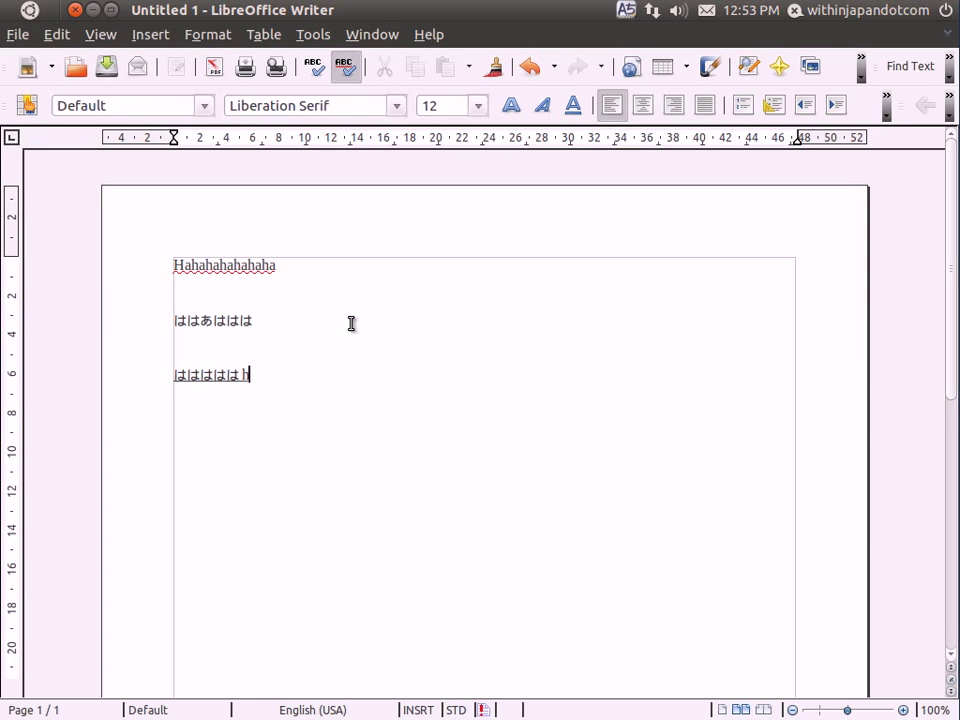
text(ahahahahaha)
key(Return)
key(Return)
Enter はははははは on the next line, convert it to katakana ハハハハハハ, and start a new line below it
text(hahahahahaha)
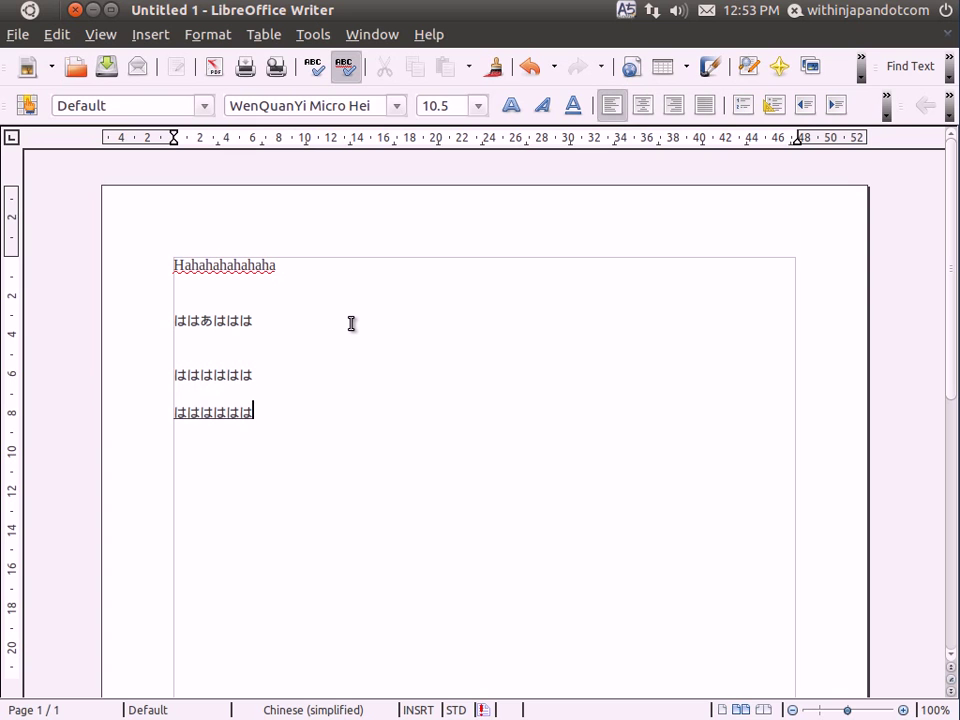
key(F7)
key(Return)
key(Return)
key(Return)
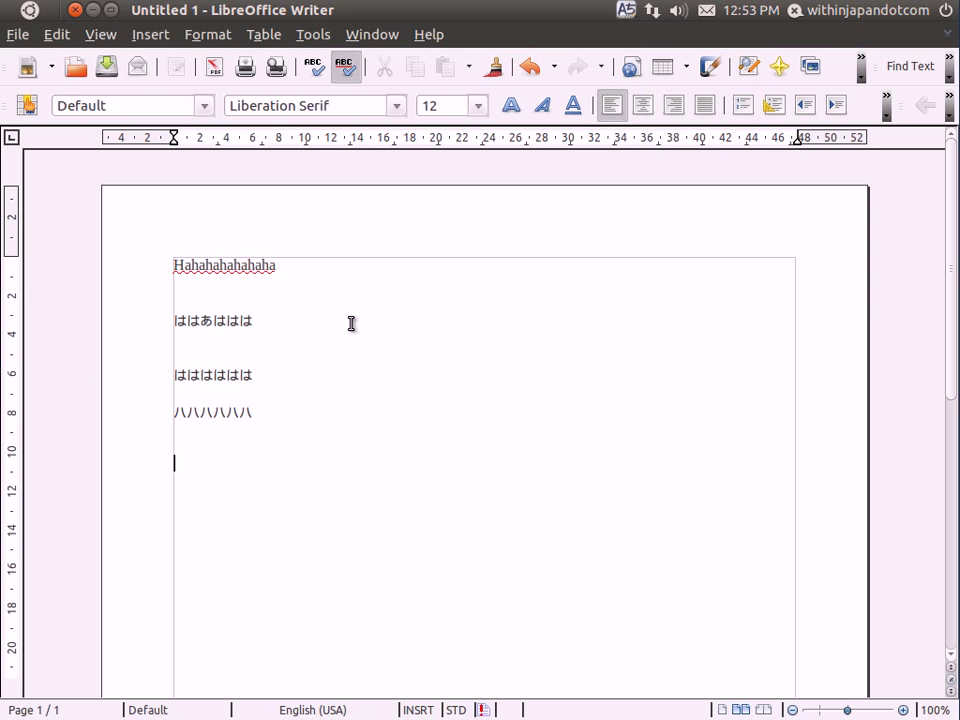
Switch Japanese input off to enter "hahahahahahaha" in Latin letters, and close the test document without saving
key(ctrl+space)
text(hahahahahahaha)
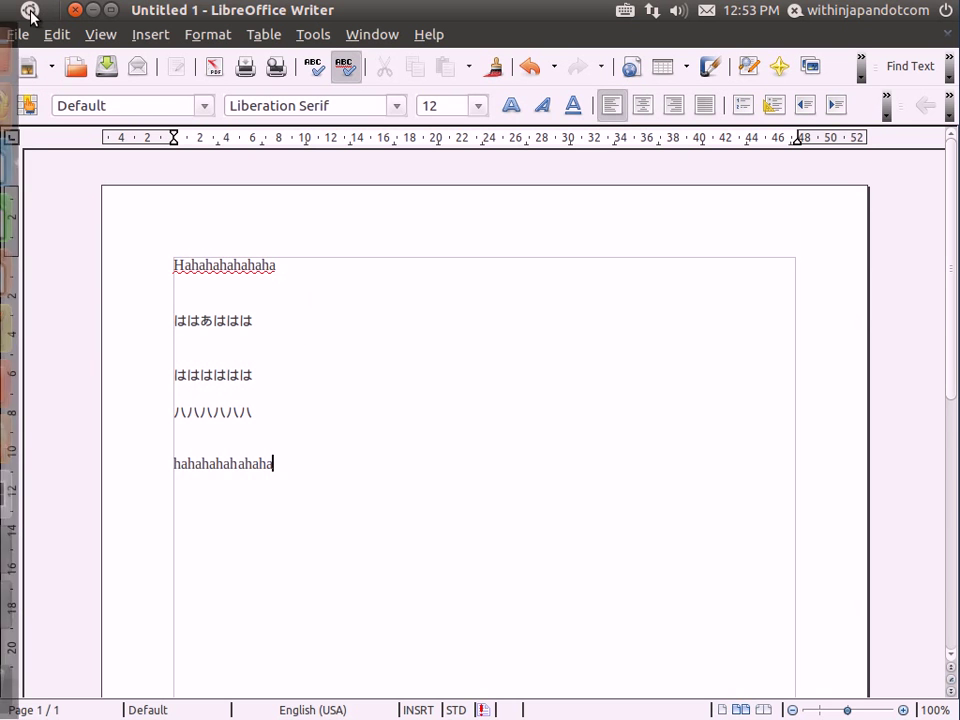
click(73, 11)
click(498, 391)
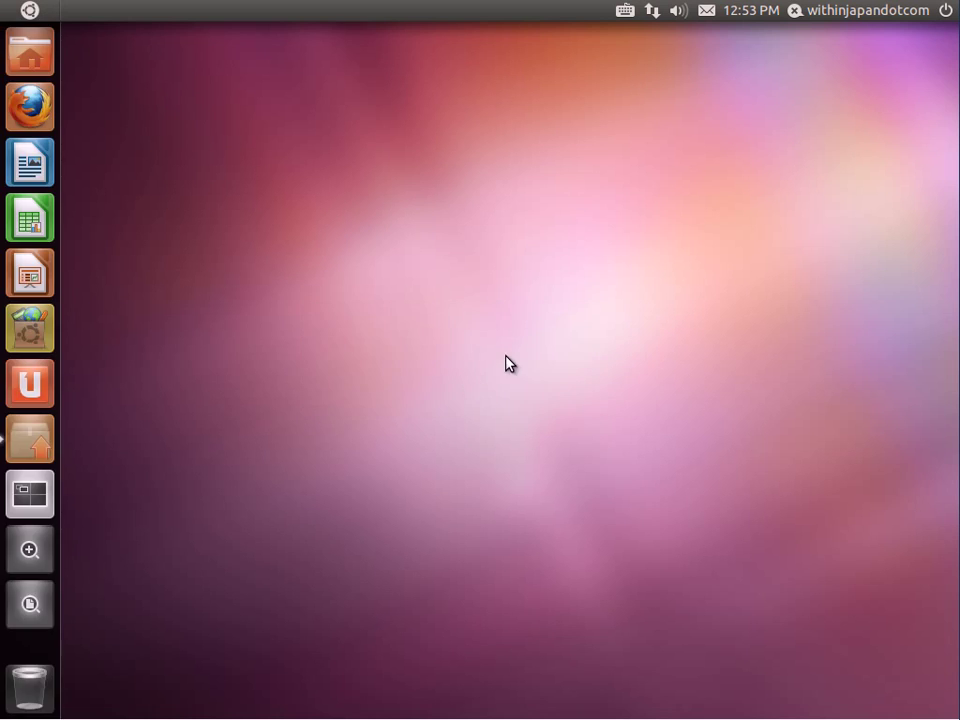